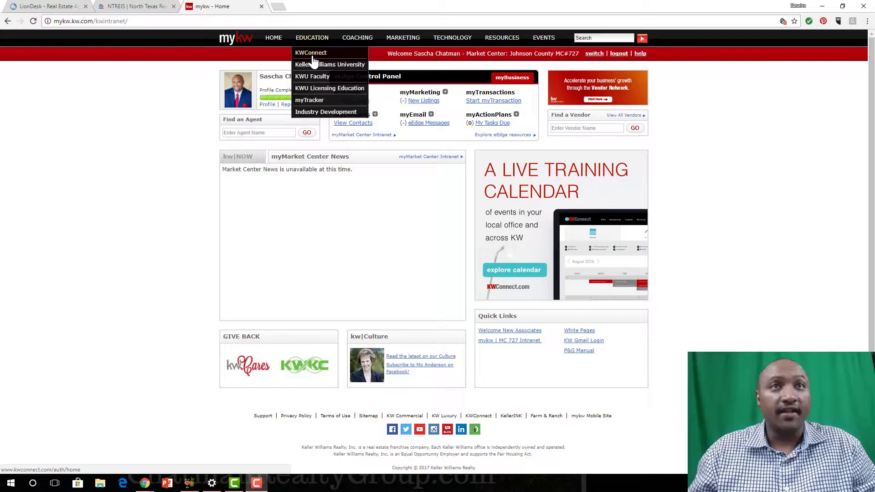
Search KW Connect for your own name using the suggested match.
click(312, 54)
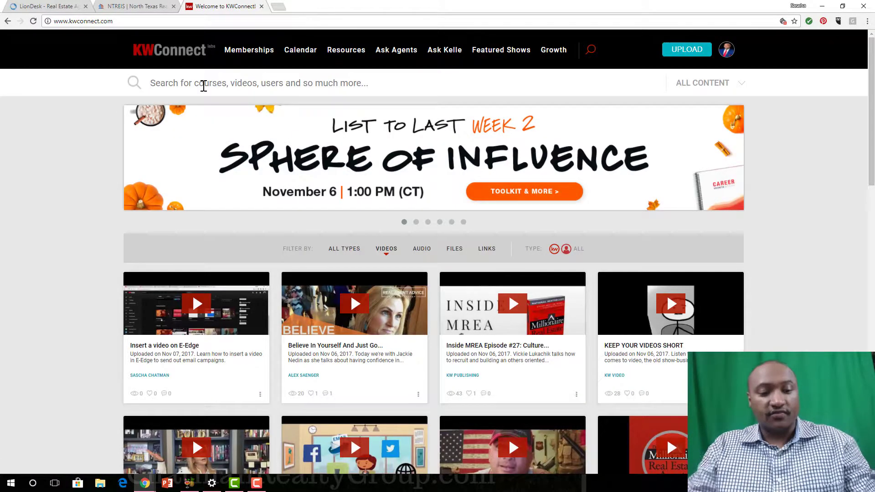
text(Sascha)
key(Down)
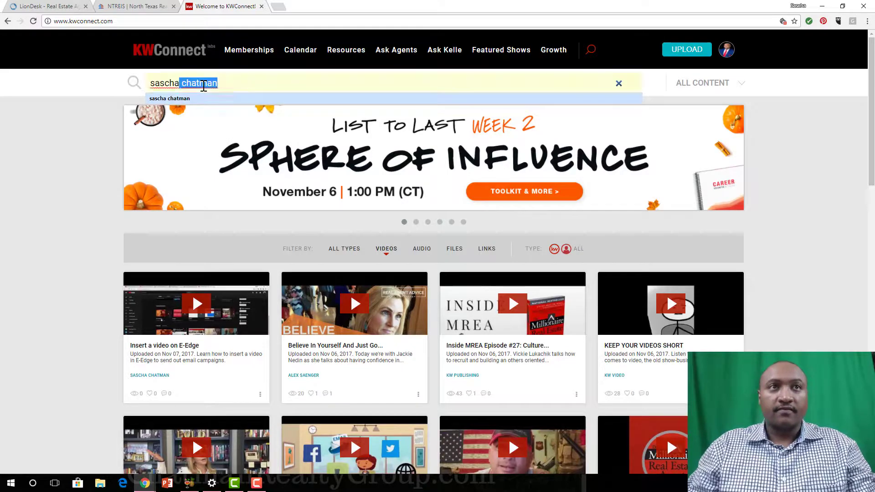
key(Return)
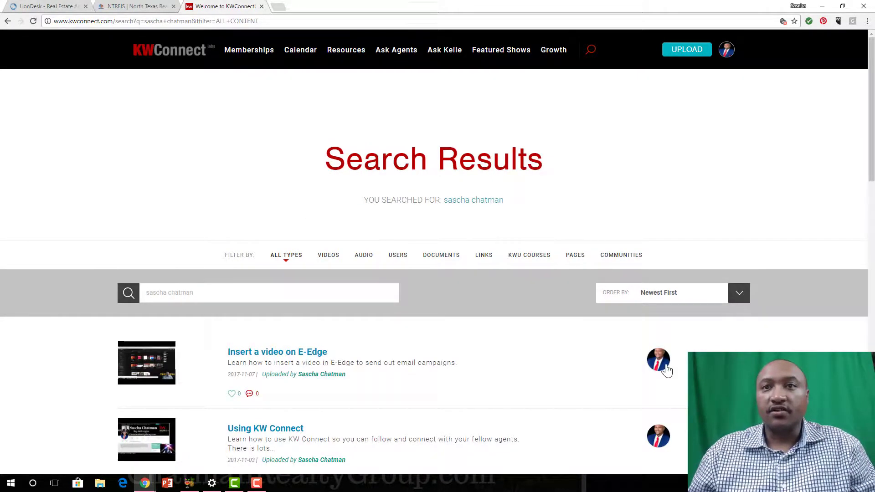
Open your profile and select the 'Insert a video on E-Edge' upload.
click(663, 367)
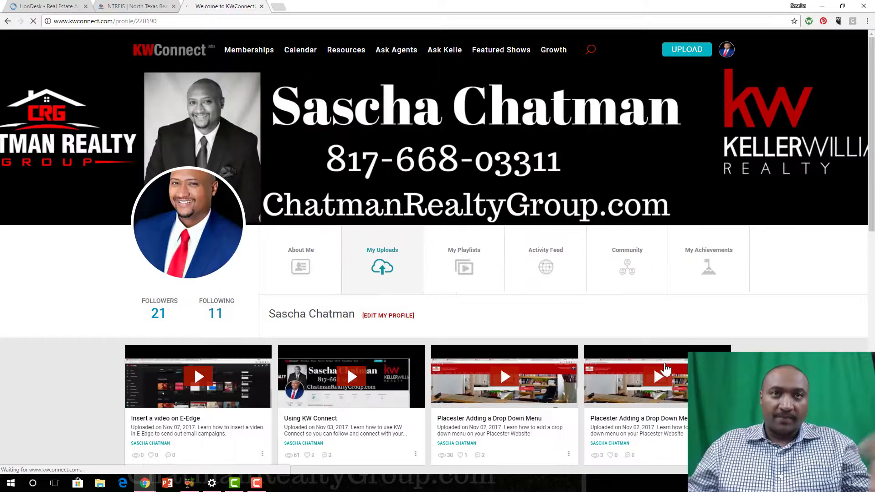
scroll(437, 308, down, 3)
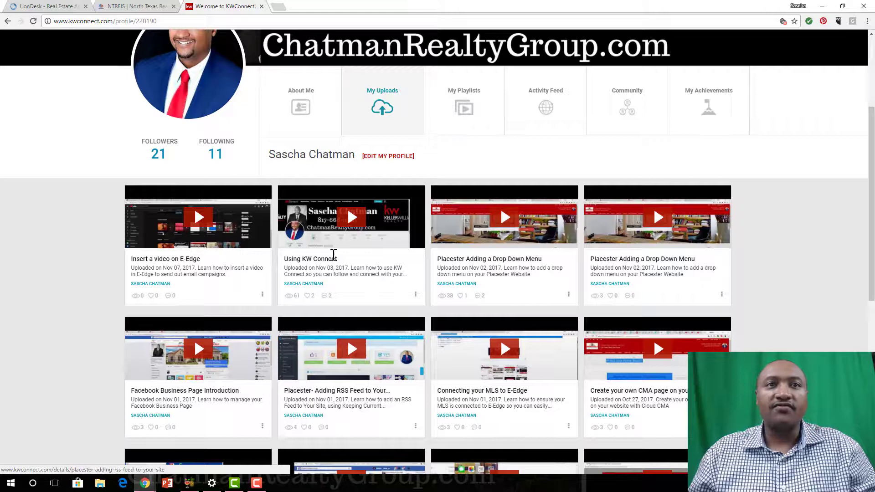
scroll(307, 267, down, 3)
scroll(356, 268, up, 4)
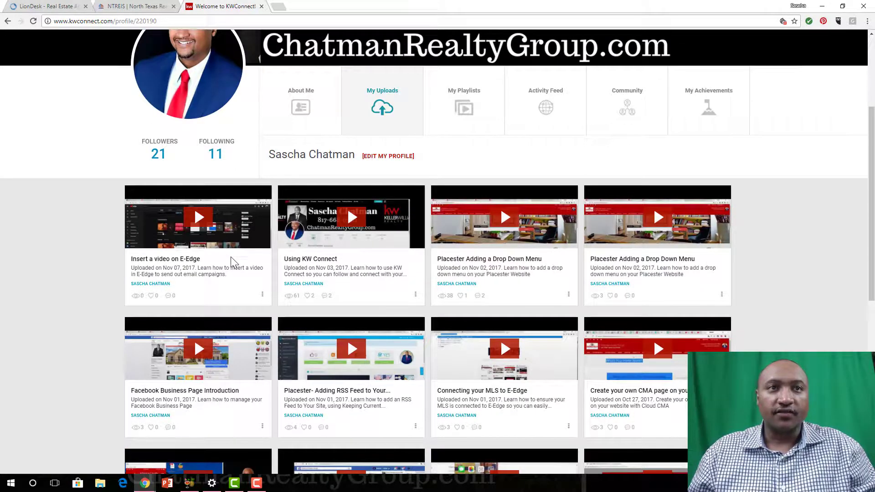
click(211, 243)
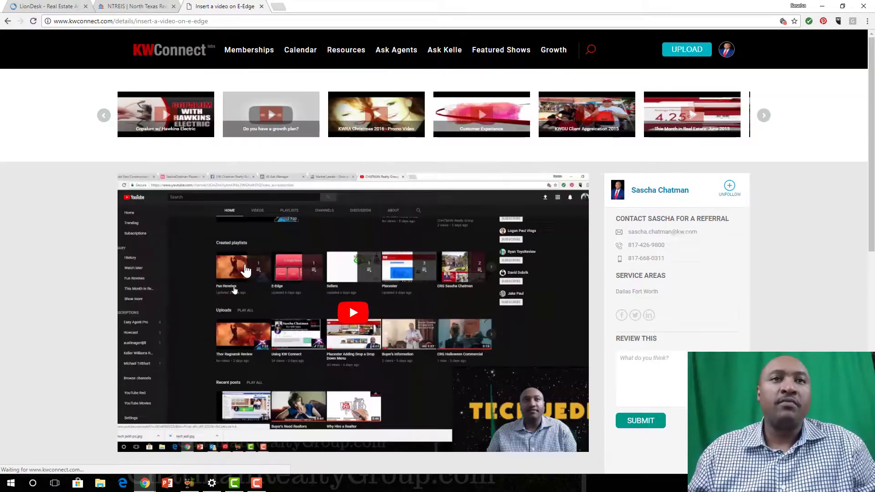
scroll(239, 255, down, 3)
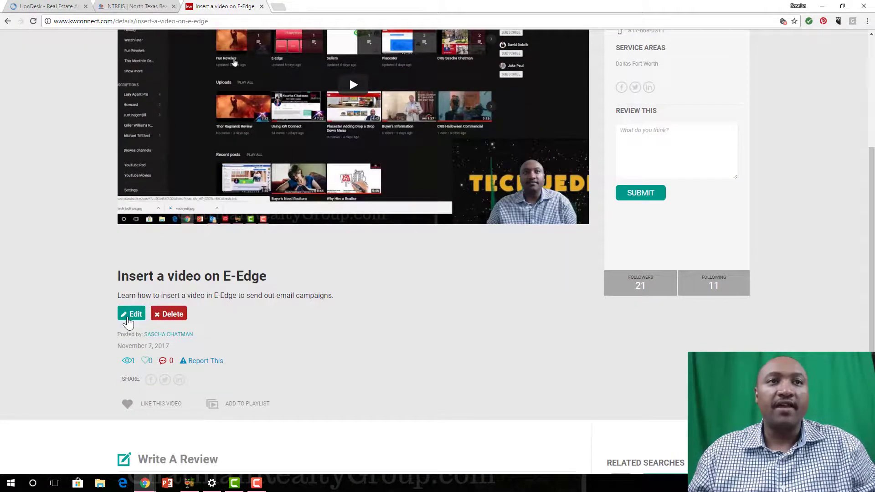
Edit 'Insert a video on E-Edge', leaving Share with Community Groups empty, then go back.
click(131, 314)
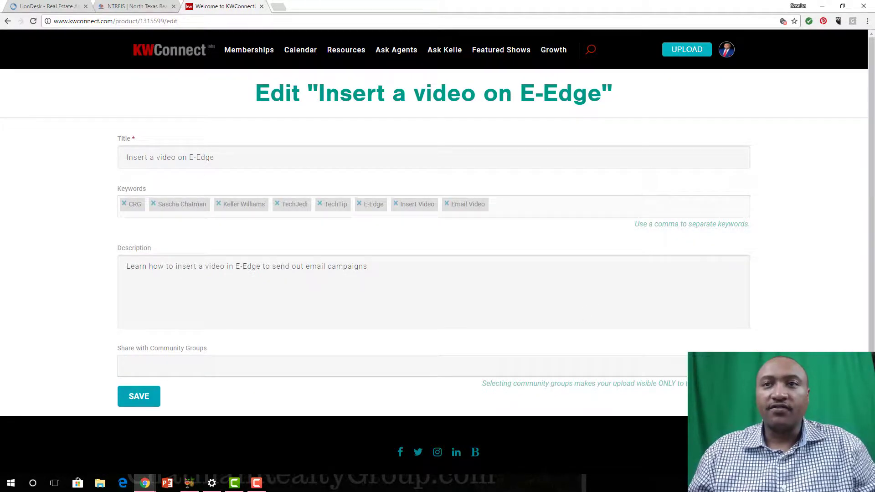
click(403, 366)
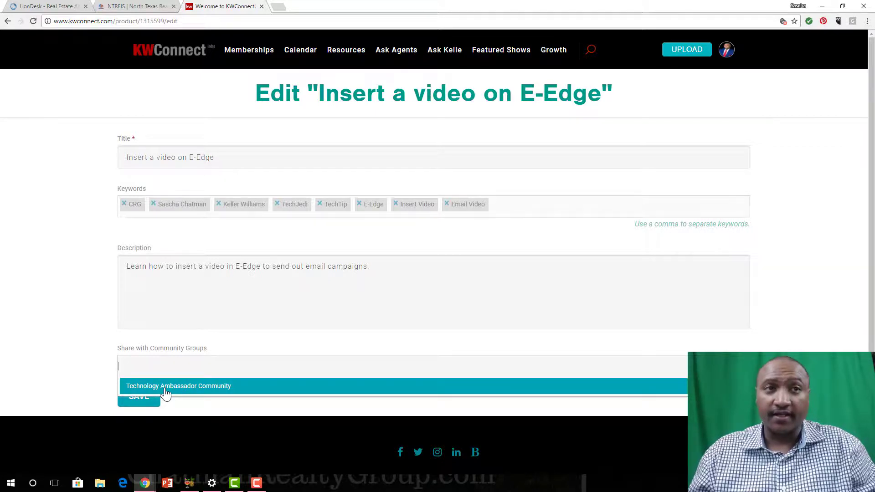
key(Escape)
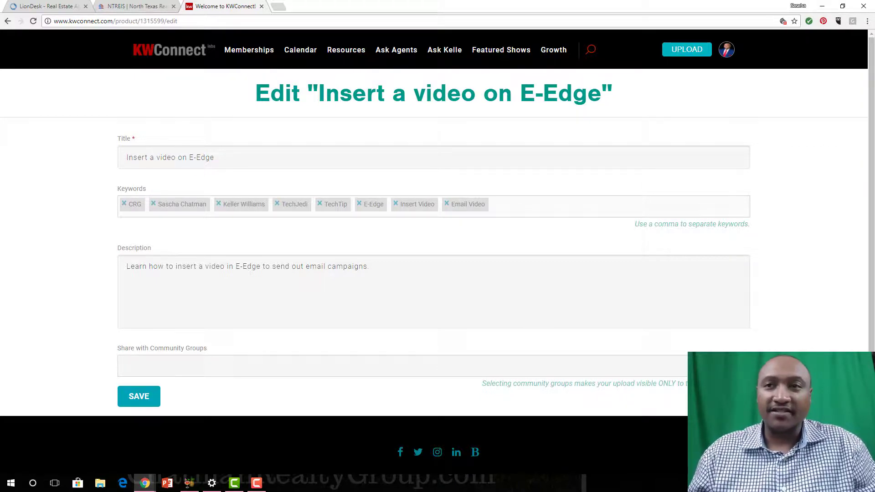
key(Down)
key(Escape)
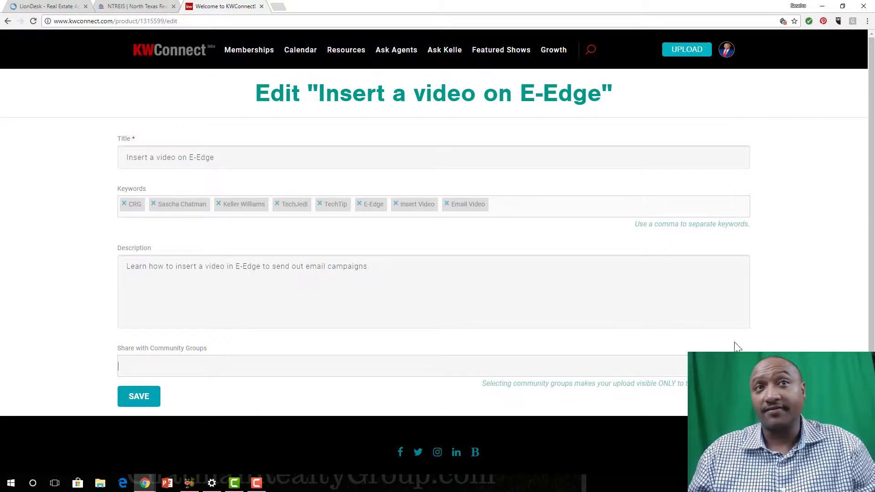
click(9, 22)
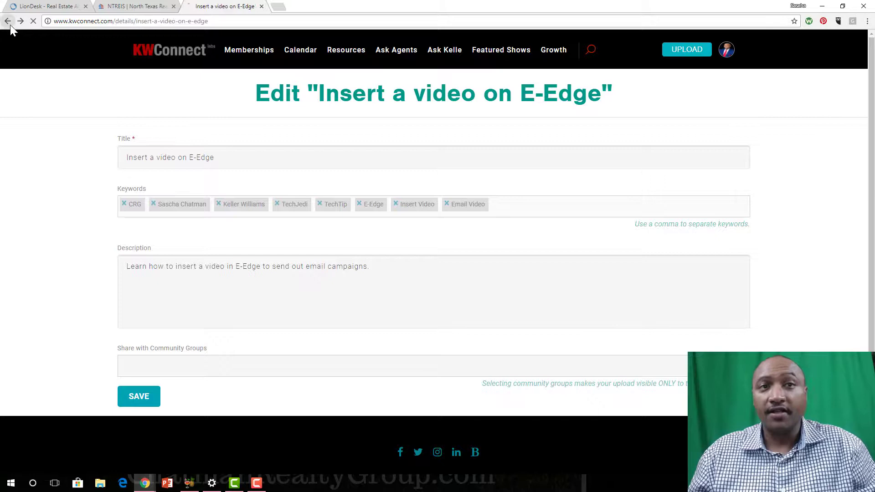
Go back to your profile's My Uploads grid showing 'Insert a video on E-Edge'.
click(9, 21)
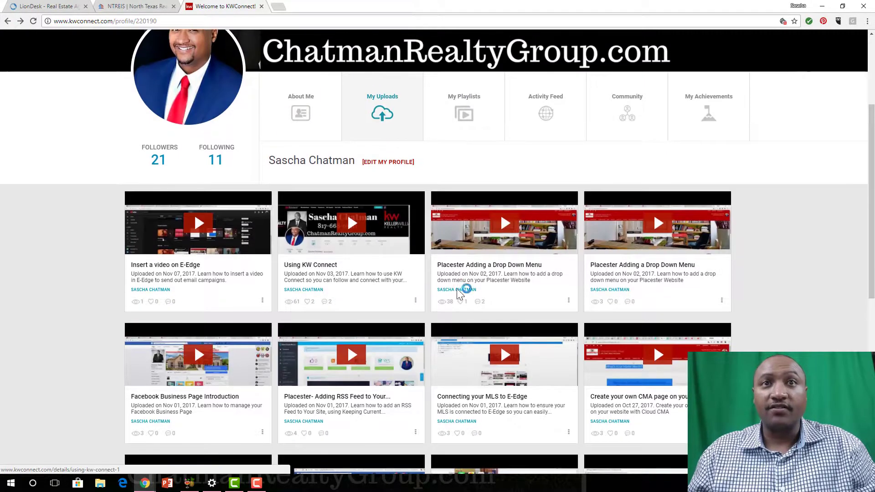
scroll(370, 226, down, 3)
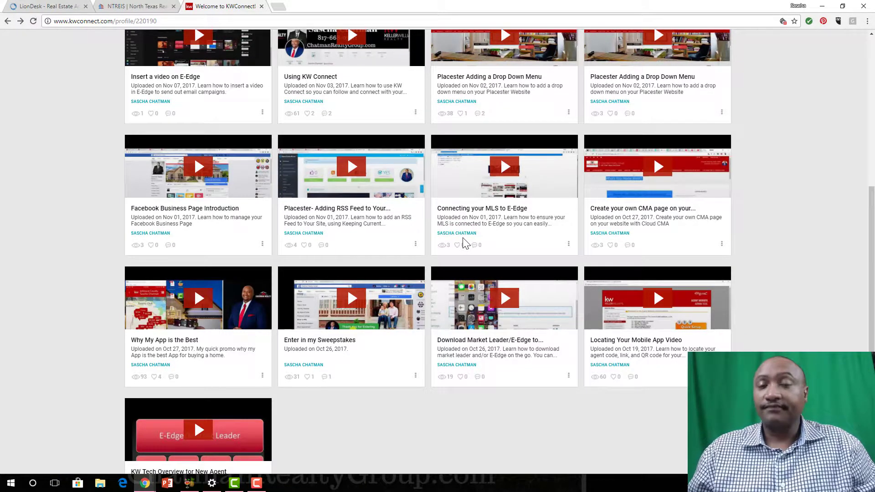
scroll(445, 236, up, 3)
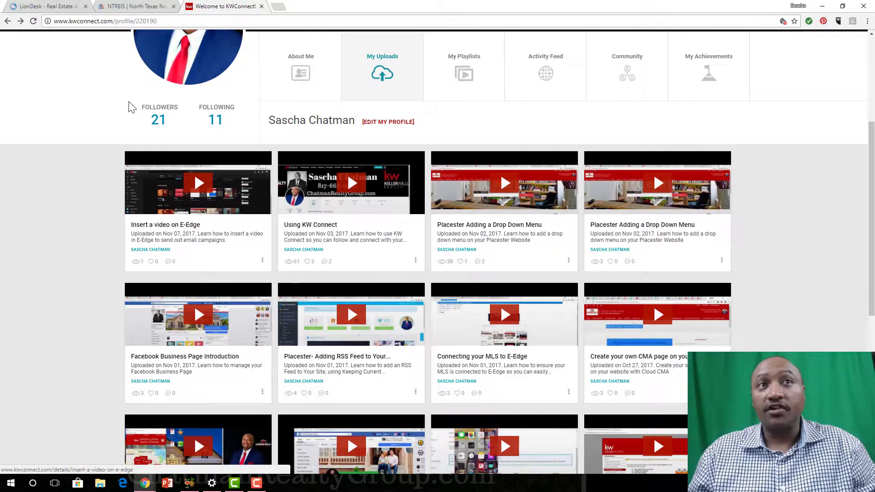